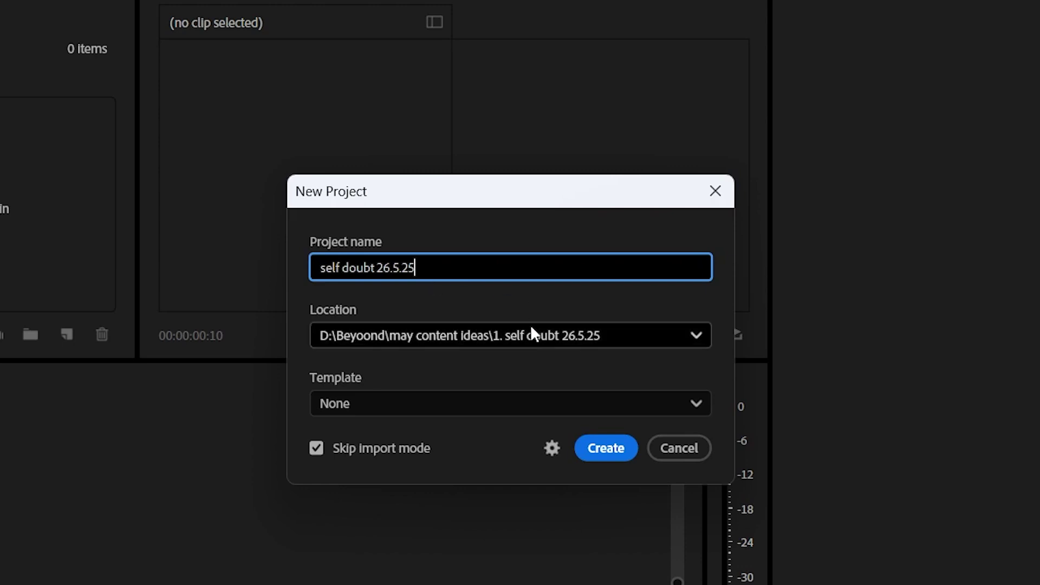
# - Create the project "self doubt 26.5.25" in the folder D:\Beyoond\may content ideas\1. self doubt 26.5.25, replacing the existing project file
pyautogui.click(571, 336)
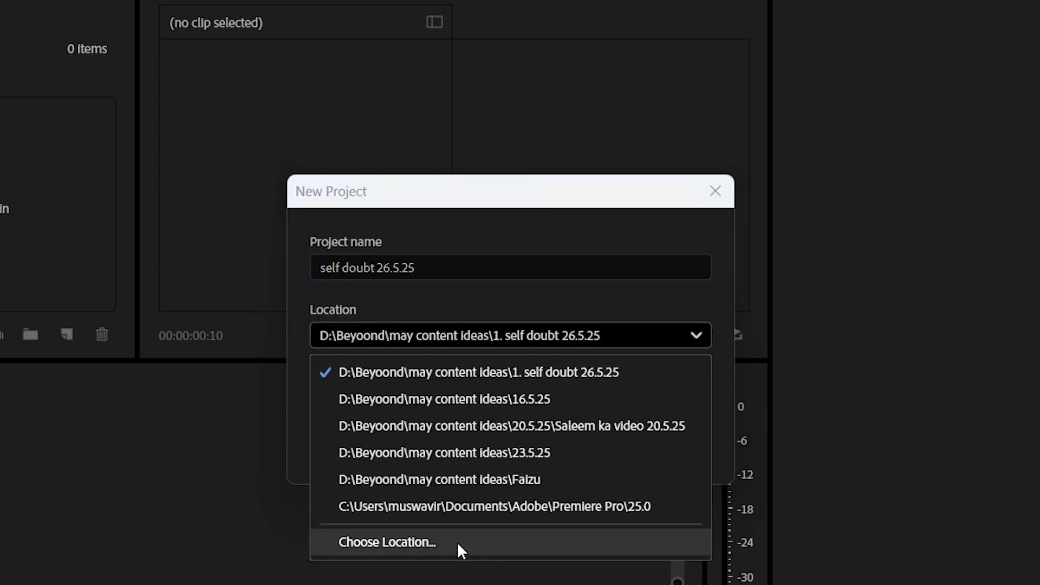
pyautogui.click(570, 311)
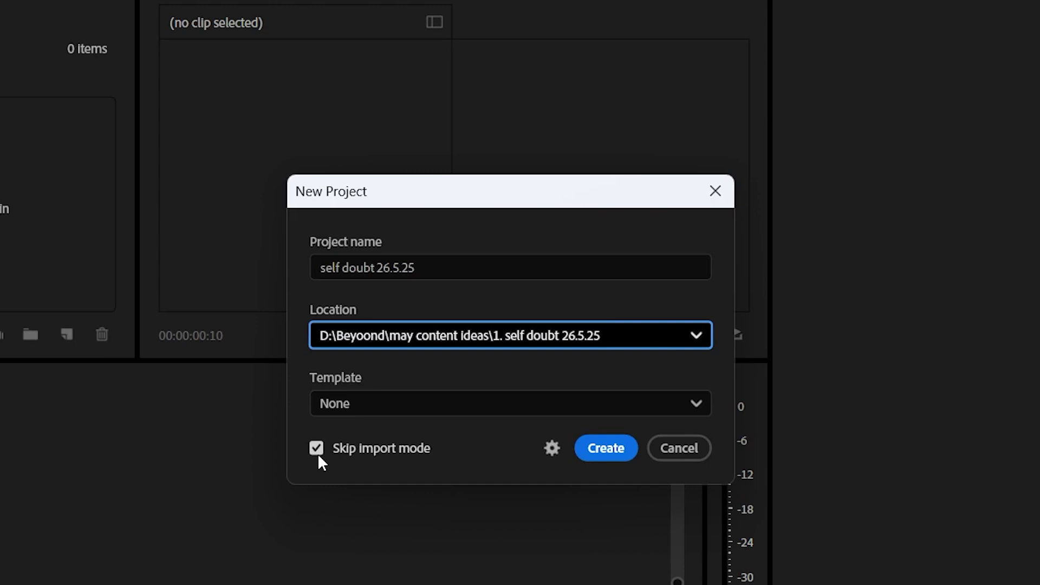
pyautogui.click(317, 453)
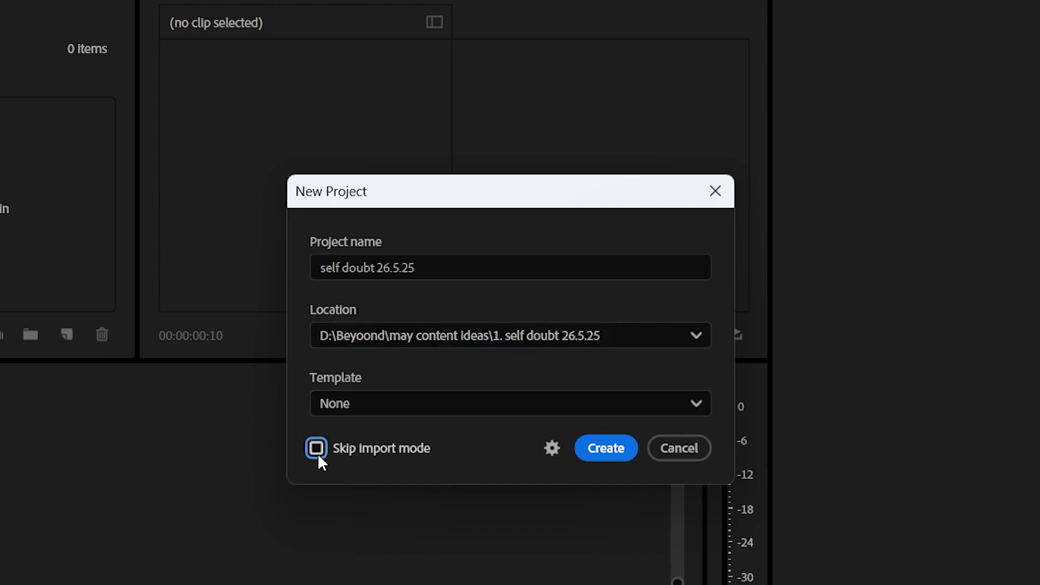
pyautogui.click(600, 454)
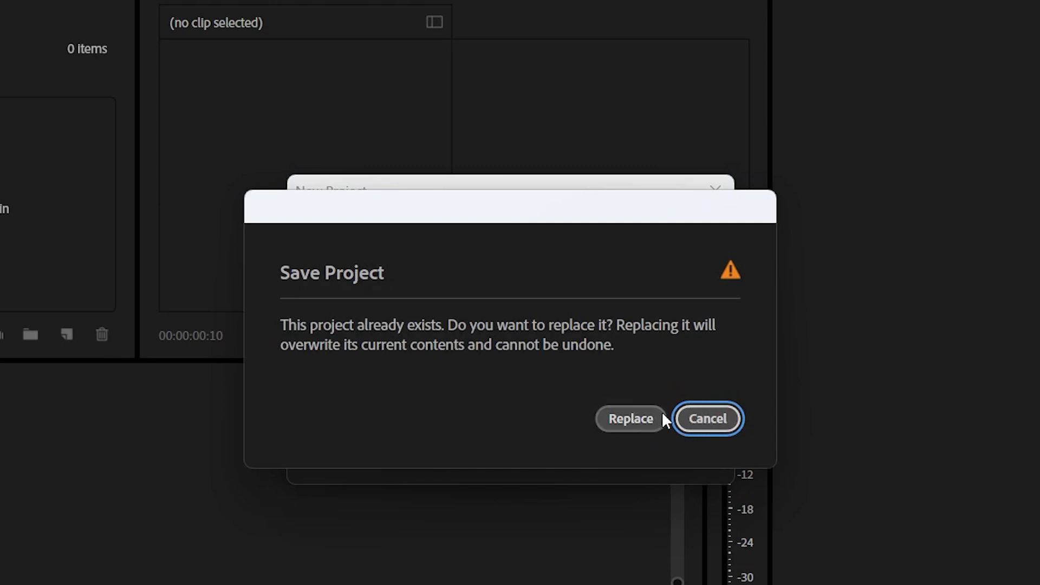
pyautogui.click(631, 414)
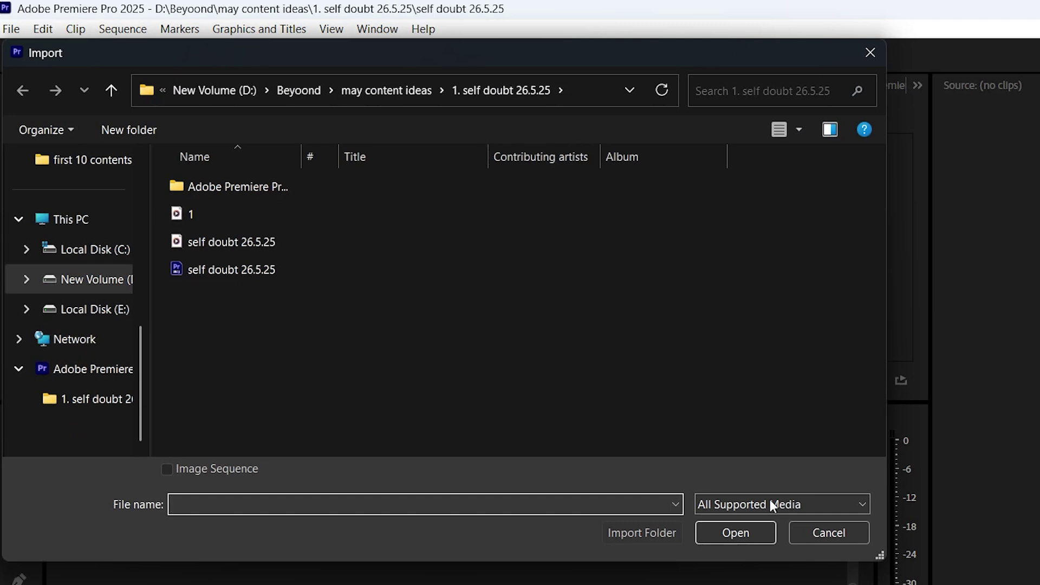
pyautogui.click(830, 538)
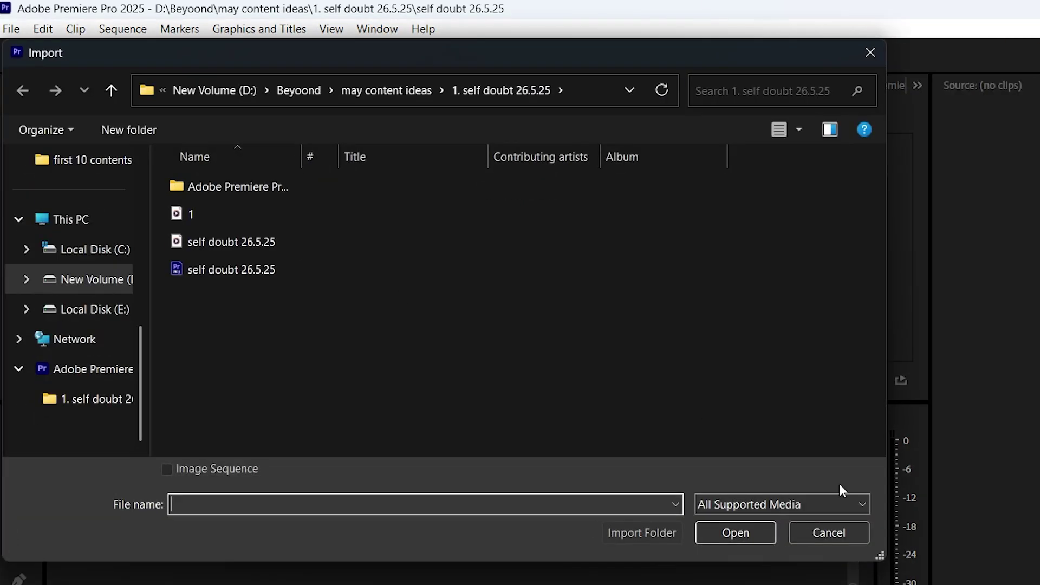
pyautogui.click(823, 532)
pyautogui.click(193, 324)
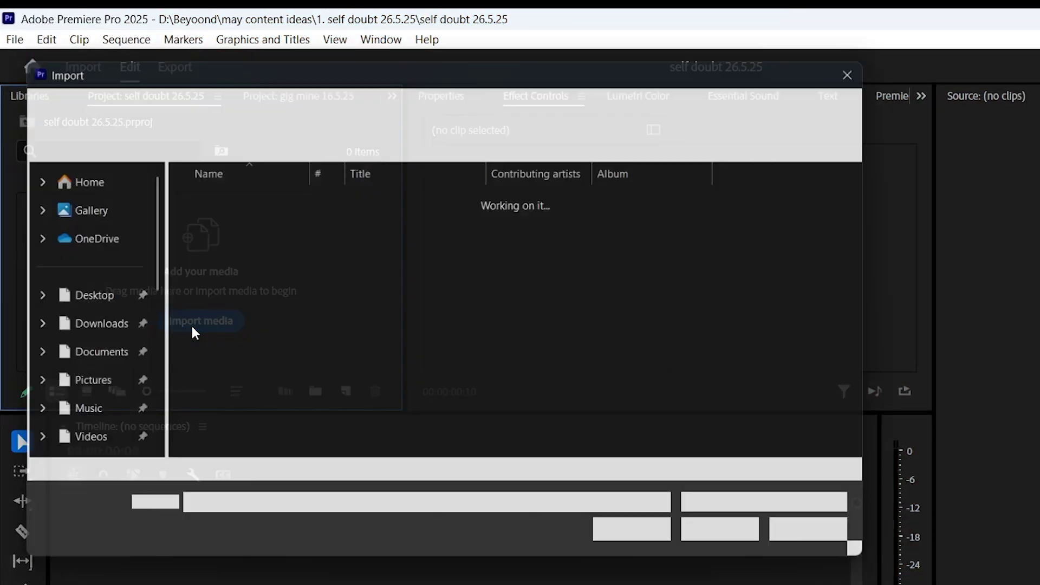
pyautogui.click(840, 545)
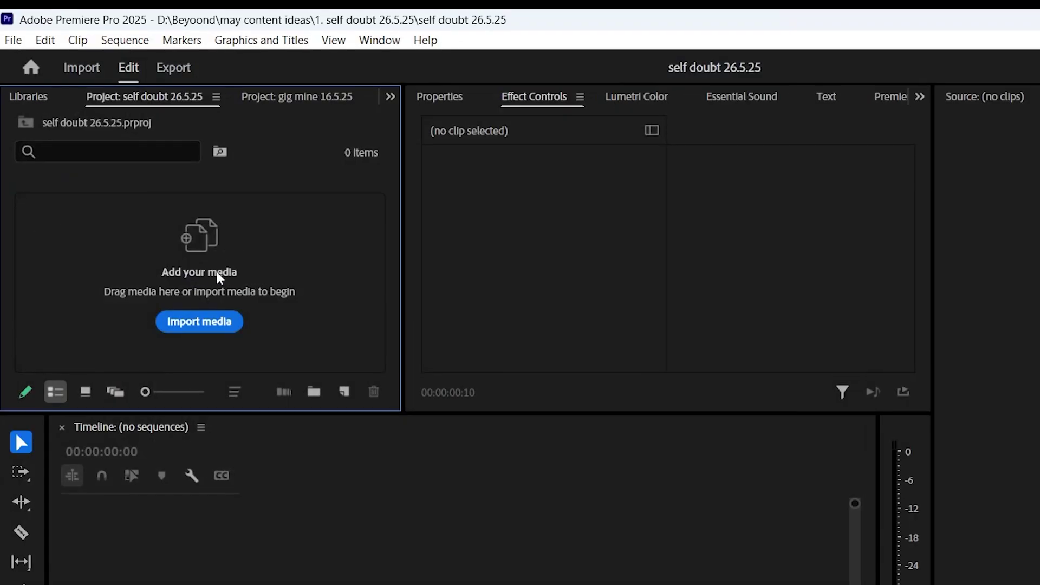
# - Import the media files "1" and "self doubt 26.5.25" from the project folder into the project
pyautogui.doubleClick(317, 258)
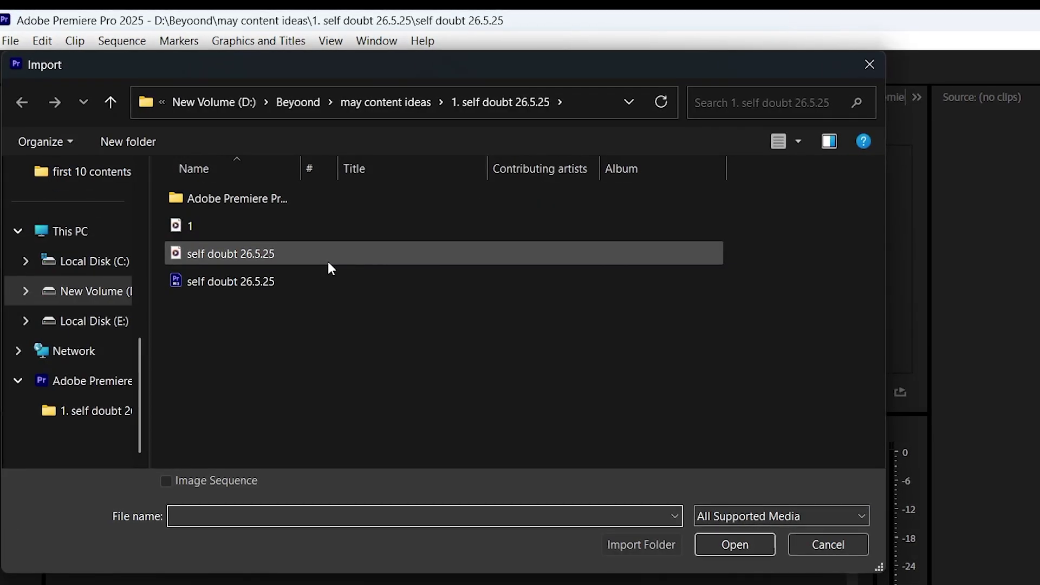
pyautogui.click(327, 263)
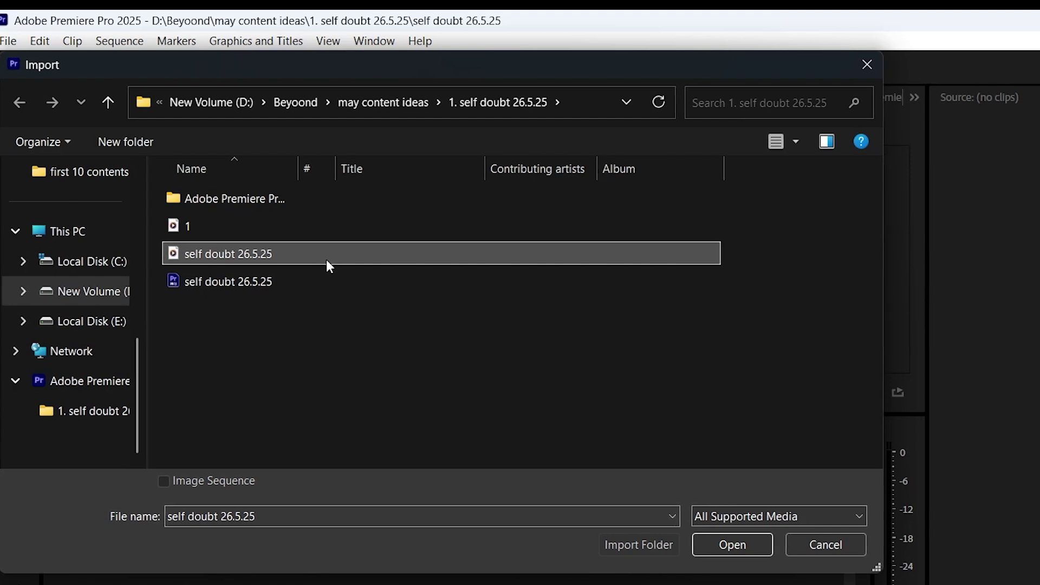
pyautogui.keyDown('ctrl'); pyautogui.click(300, 233); pyautogui.keyUp('ctrl')
pyautogui.click(731, 544)
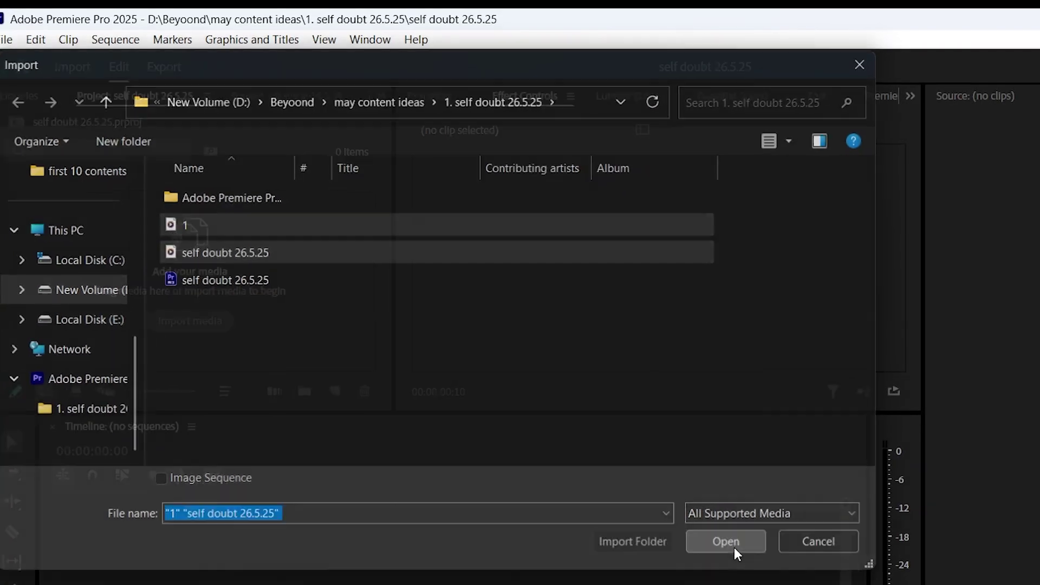
pyautogui.click(192, 270)
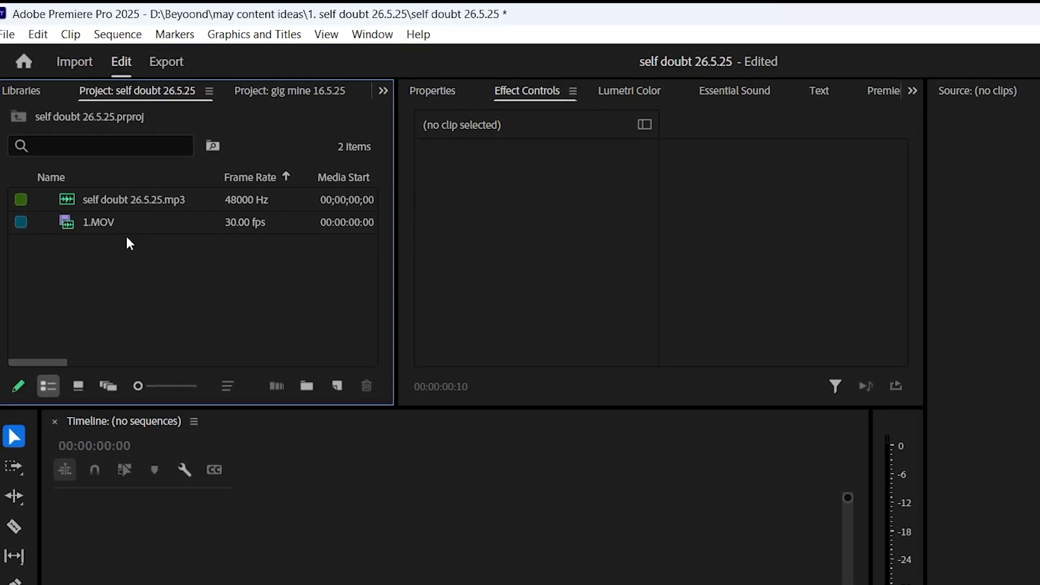
# - Look through the imported media in freeform and icon views, and return to list view
pyautogui.click(110, 386)
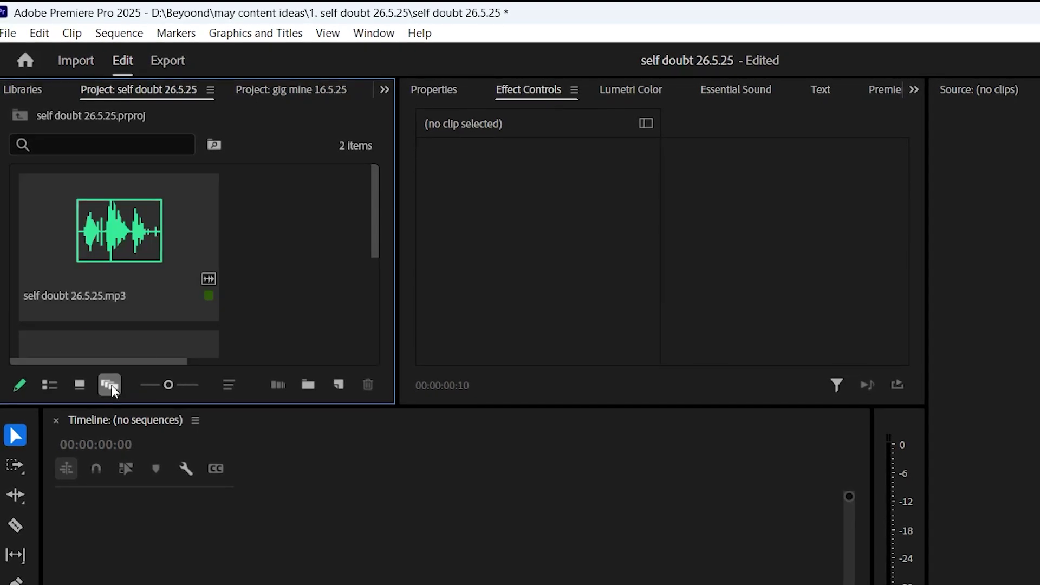
pyautogui.click(80, 385)
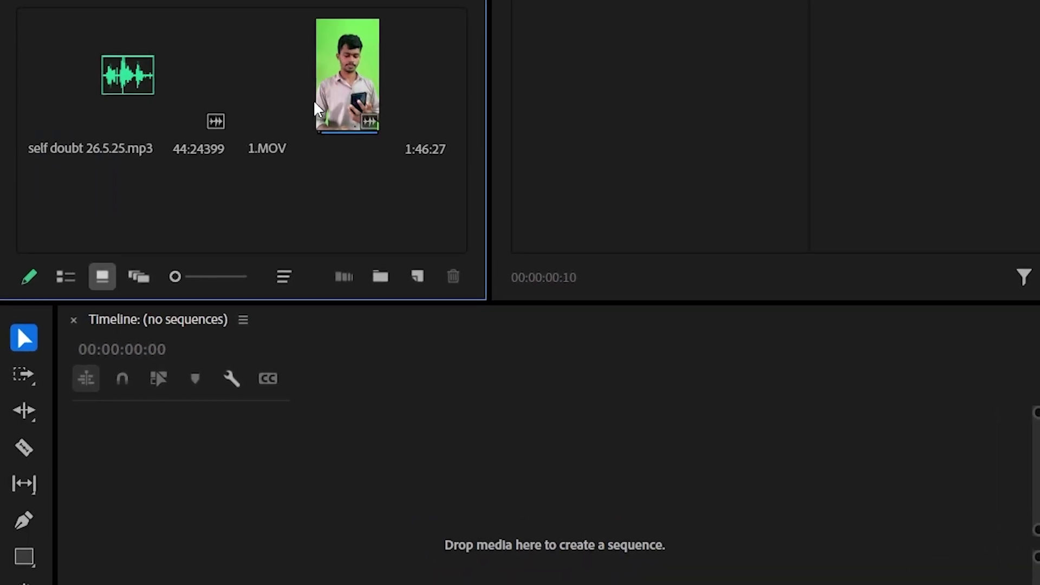
pyautogui.click(140, 278)
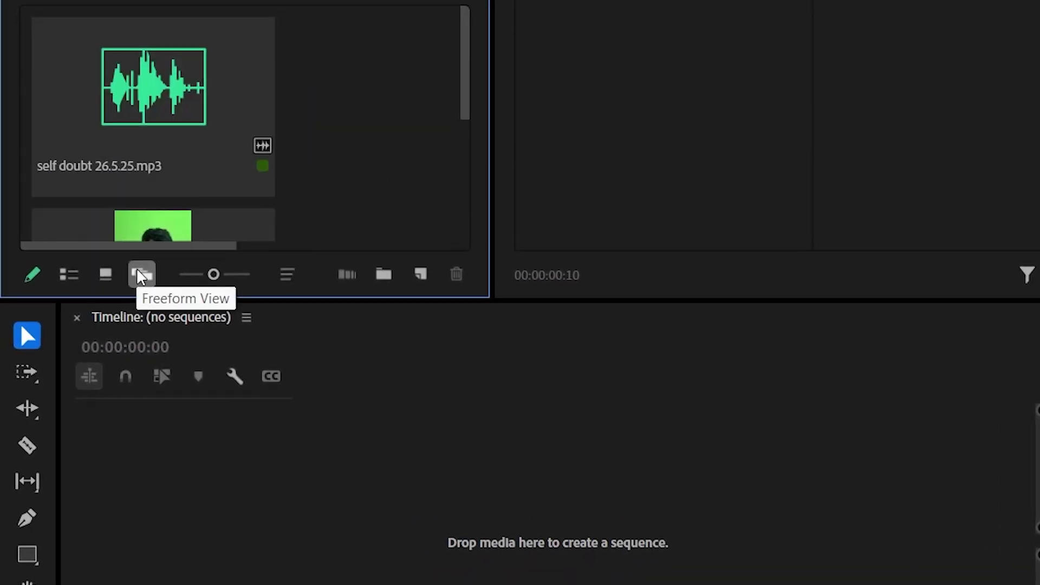
pyautogui.scroll(-4, 238, 125)
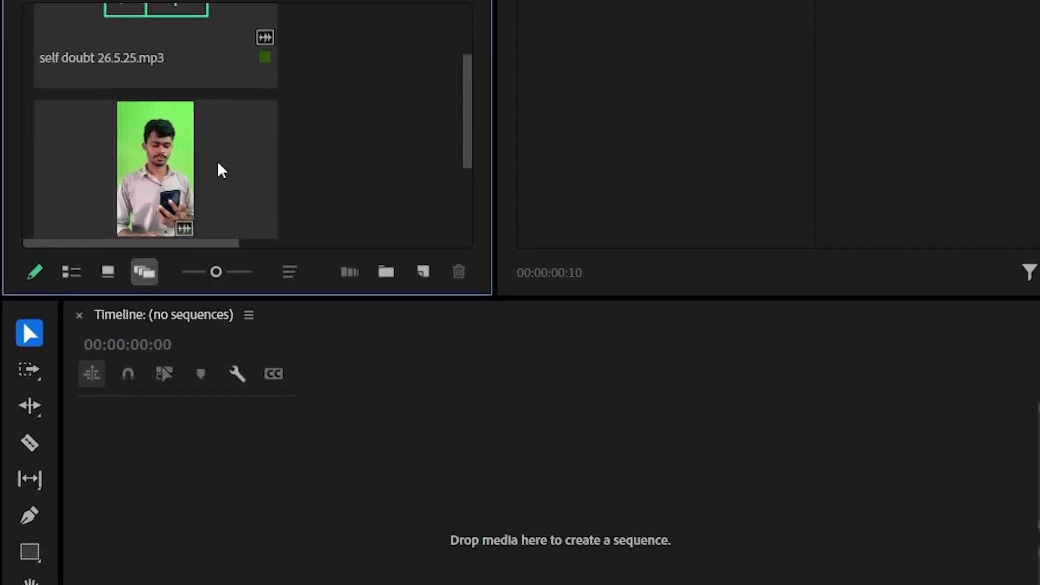
pyautogui.click(78, 272)
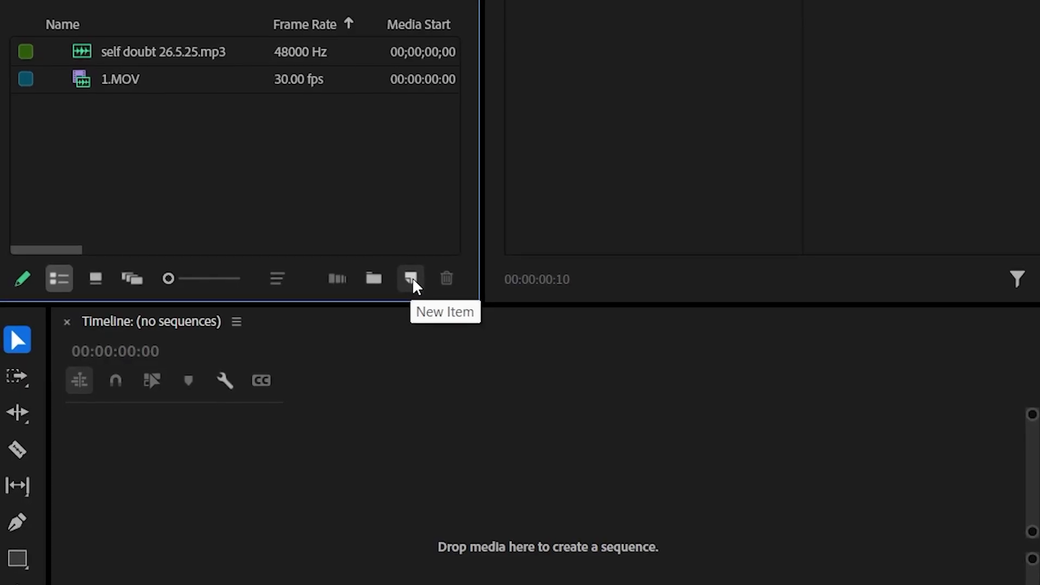
# - Create a sequence named "self doubt 26.5.25" from the custom Reel Size preset
pyautogui.click(412, 277)
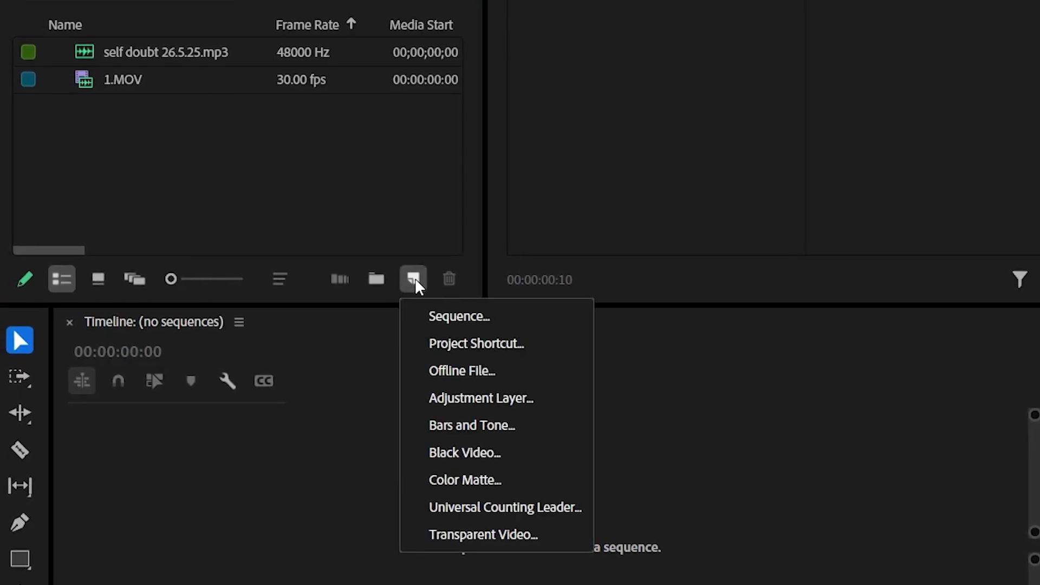
pyautogui.click(458, 324)
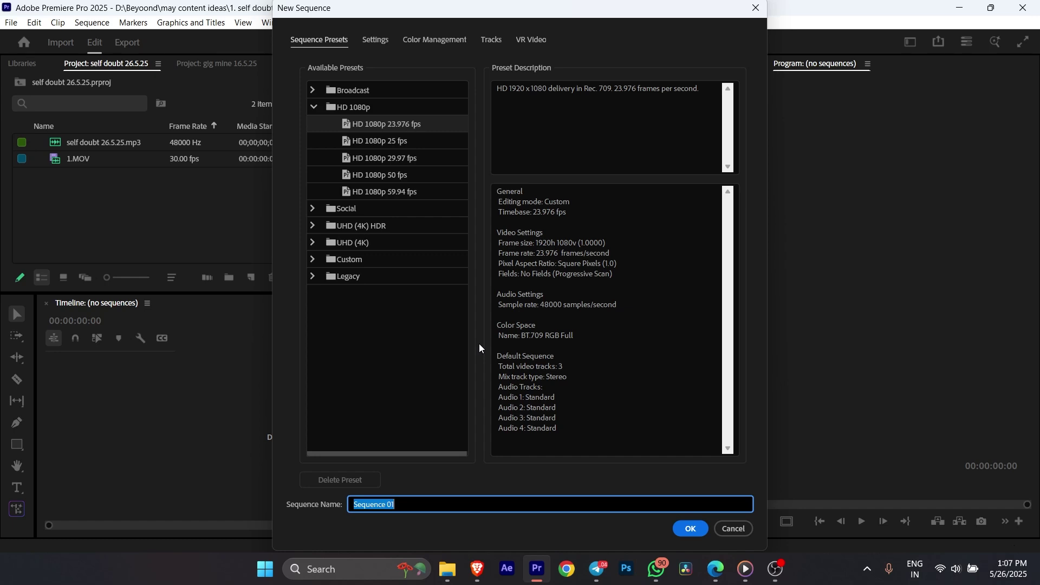
pyautogui.write('self doubt 26.5.25')
pyautogui.click(347, 262)
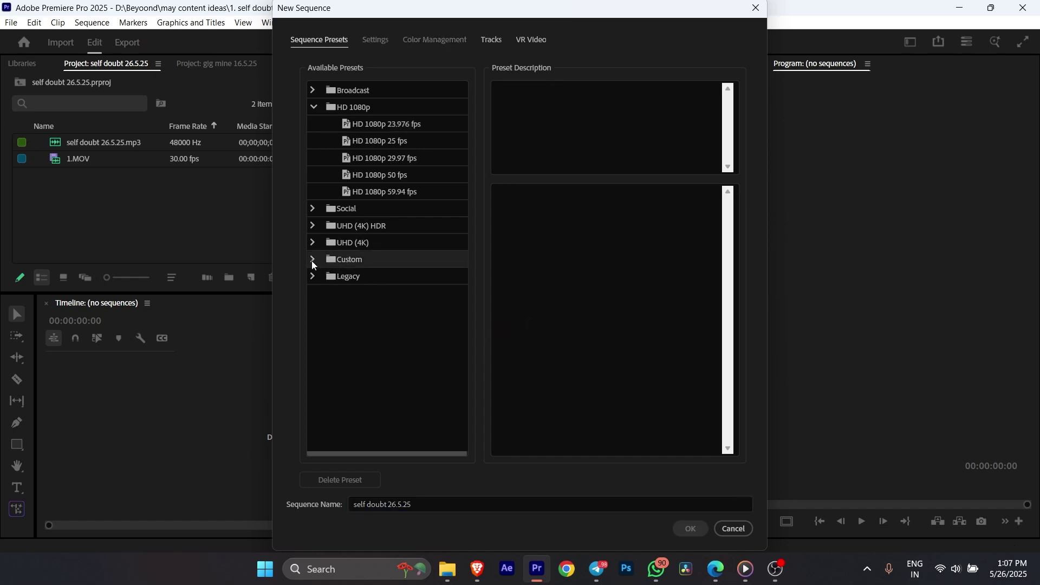
pyautogui.click(314, 262)
pyautogui.click(363, 277)
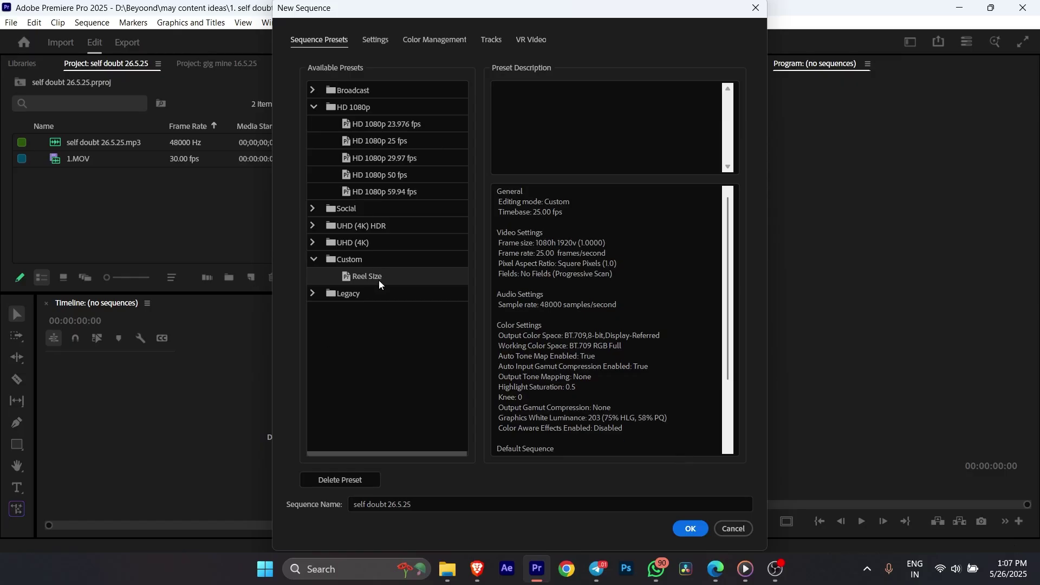
pyautogui.click(378, 41)
pyautogui.click(332, 44)
pyautogui.click(698, 533)
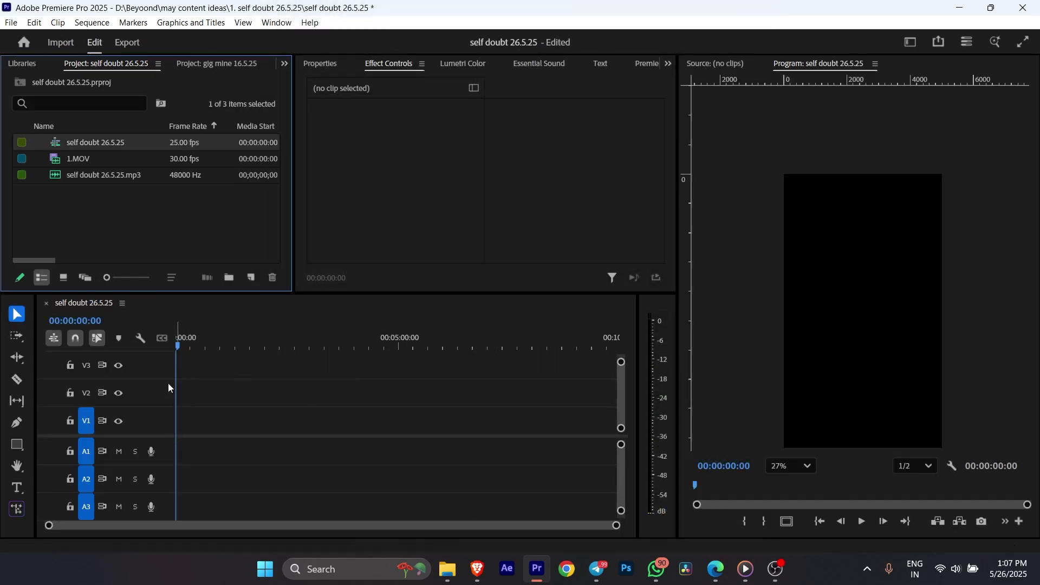
# - Reduce the height of all video and audio tracks in the timeline
pyautogui.hotkey('ctrl', '-')
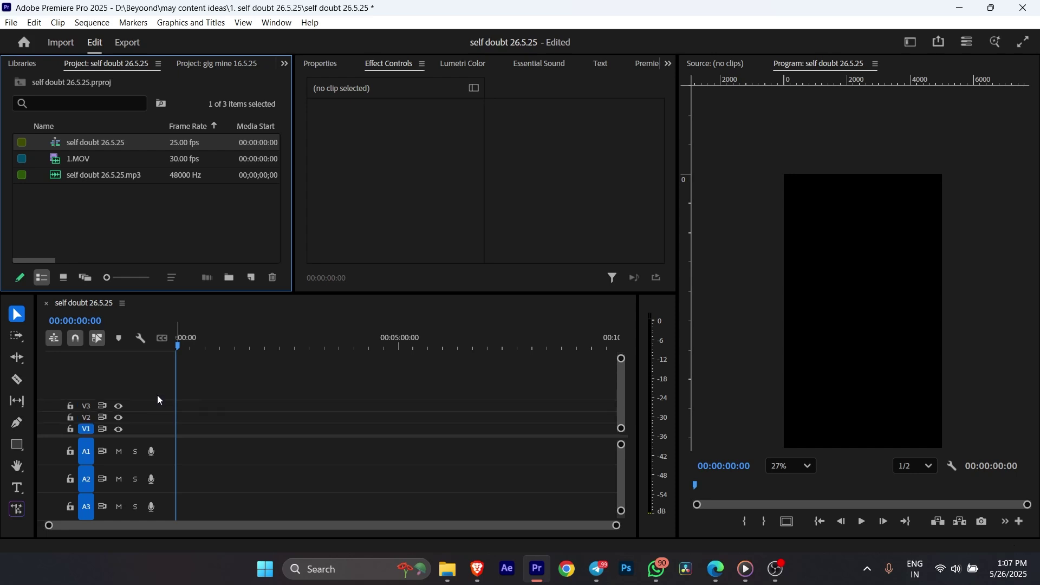
pyautogui.hotkey('alt', '-')
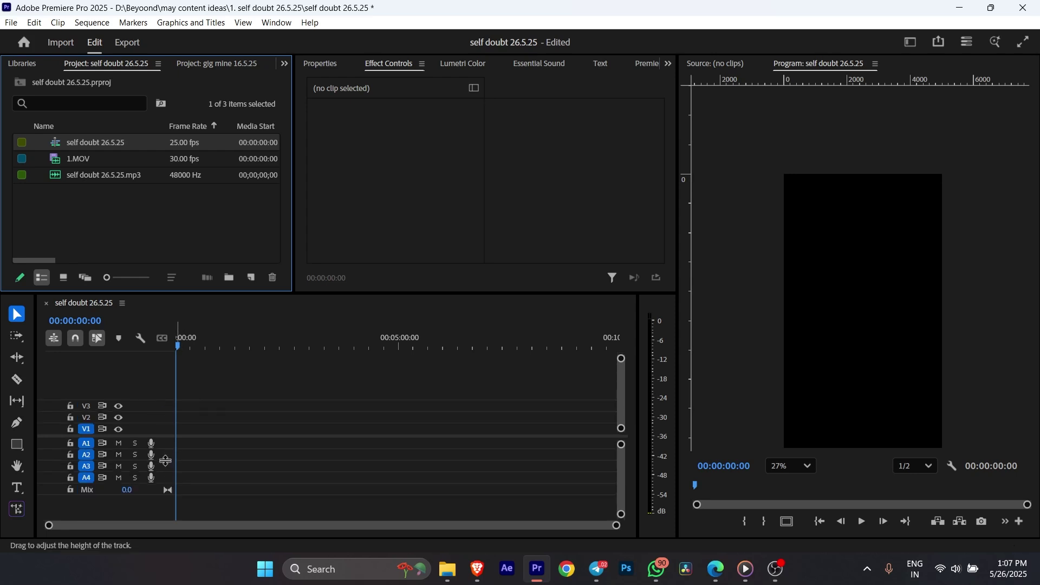
pyautogui.hotkey('alt', '=')
pyautogui.hotkey('alt', '-')
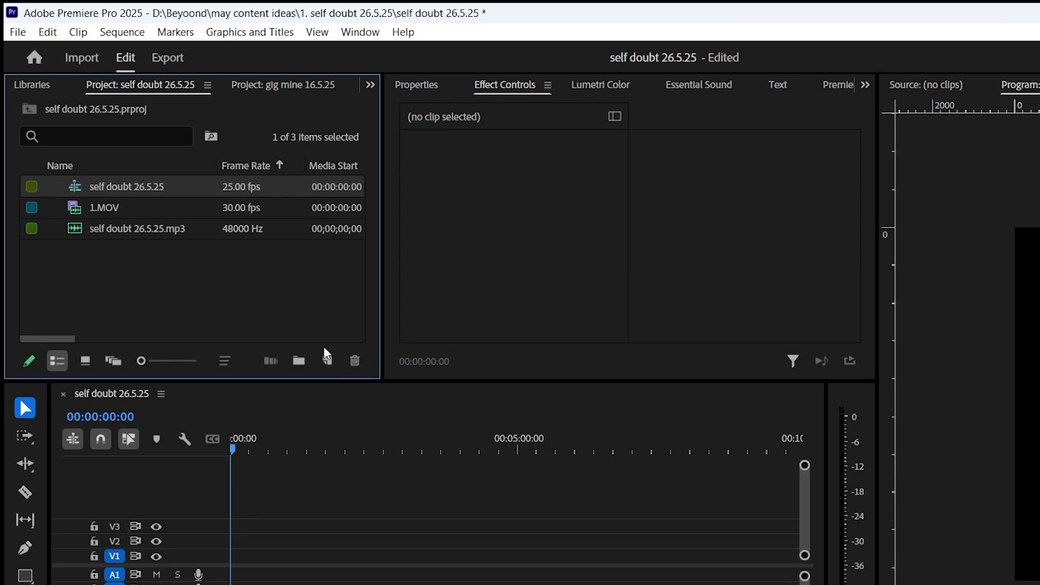
pyautogui.moveTo(118, 190)
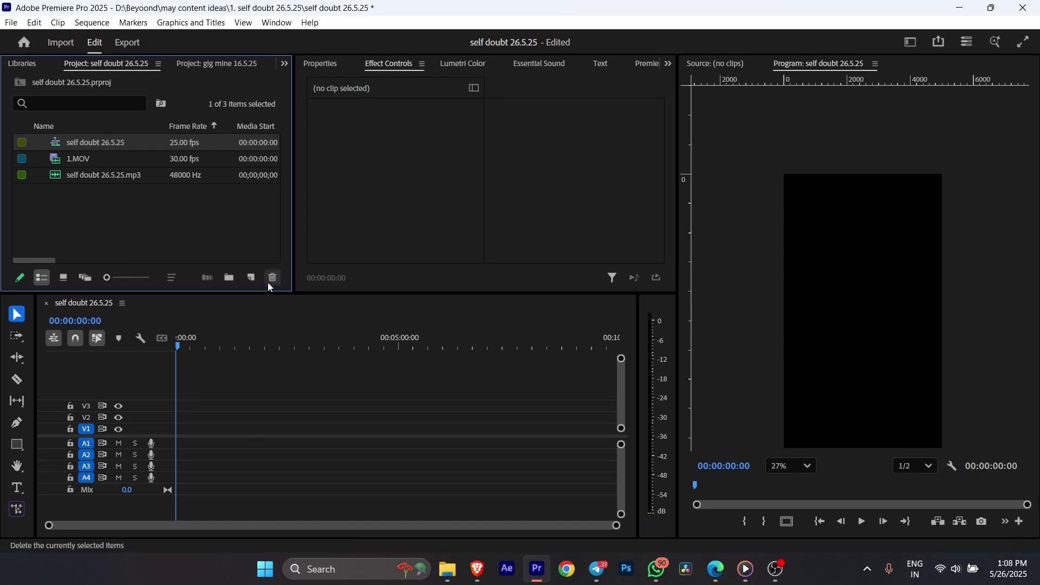
pyautogui.click(251, 277)
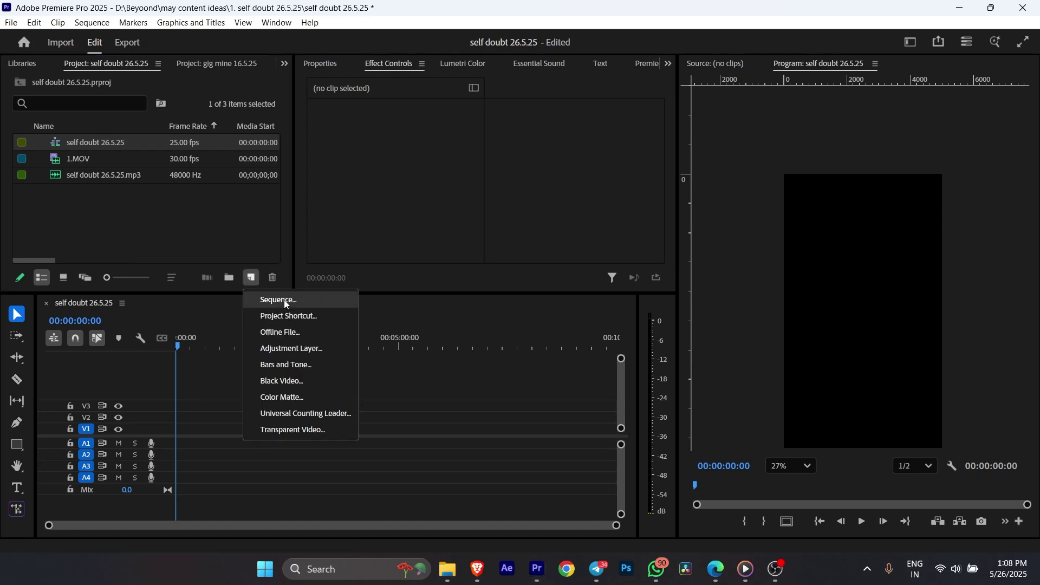
pyautogui.click(385, 448)
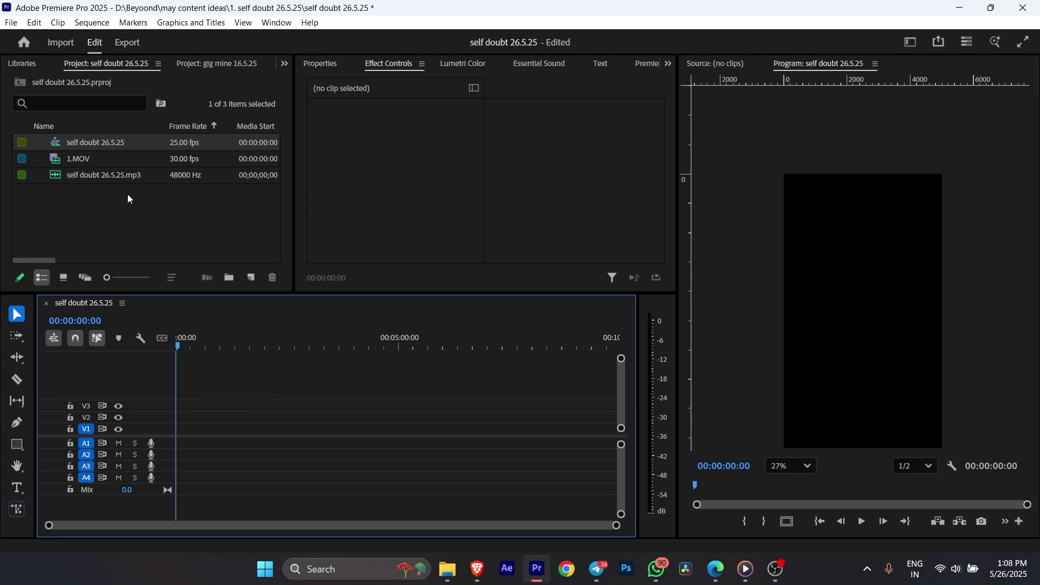
# - Place 1.MOV at the start of the sequence on tracks V1 and A1, keeping the existing sequence settings
pyautogui.moveTo(89, 168); pyautogui.dragTo(181, 446)
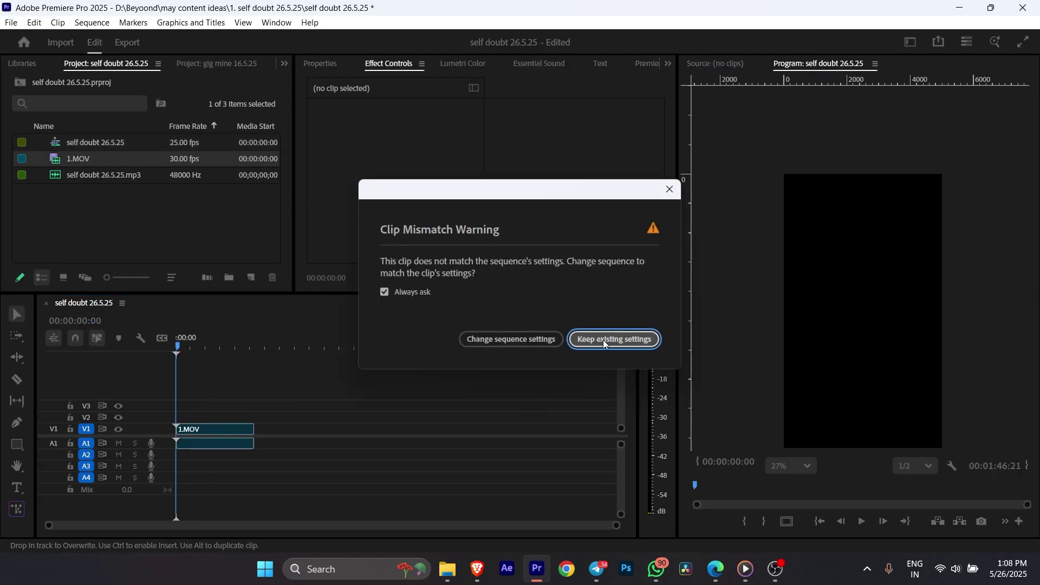
pyautogui.click(605, 341)
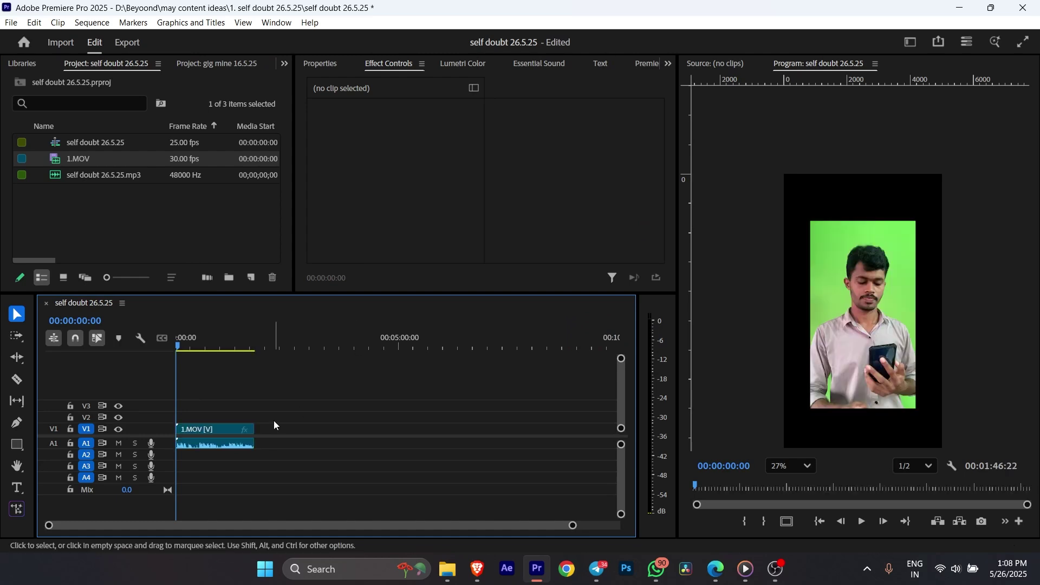
# - Examine how the 1.MOV footage fits within the vertical frame in the program preview
pyautogui.scroll(-3, 891, 290)
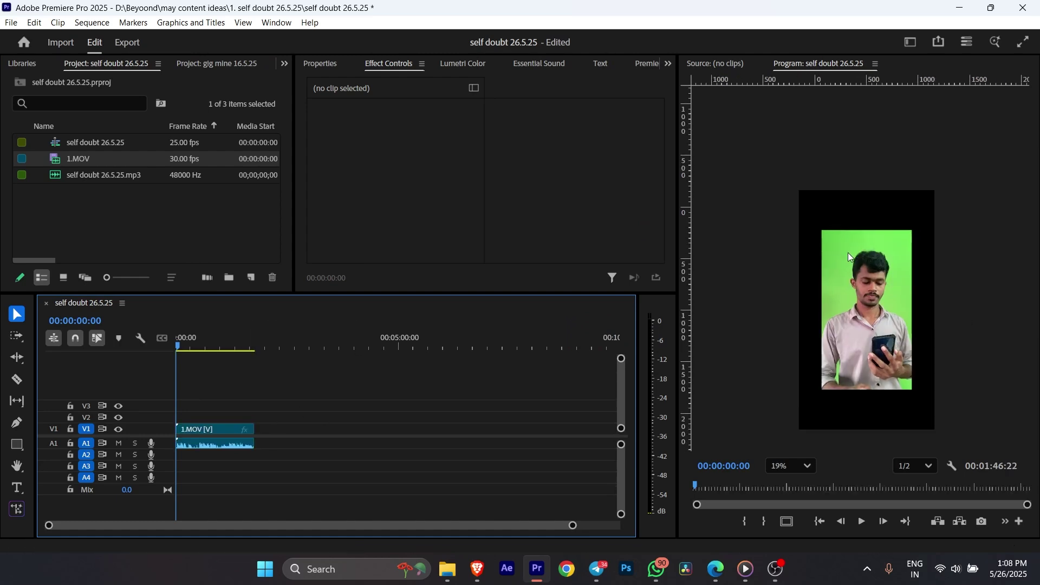
pyautogui.scroll(4, 853, 227)
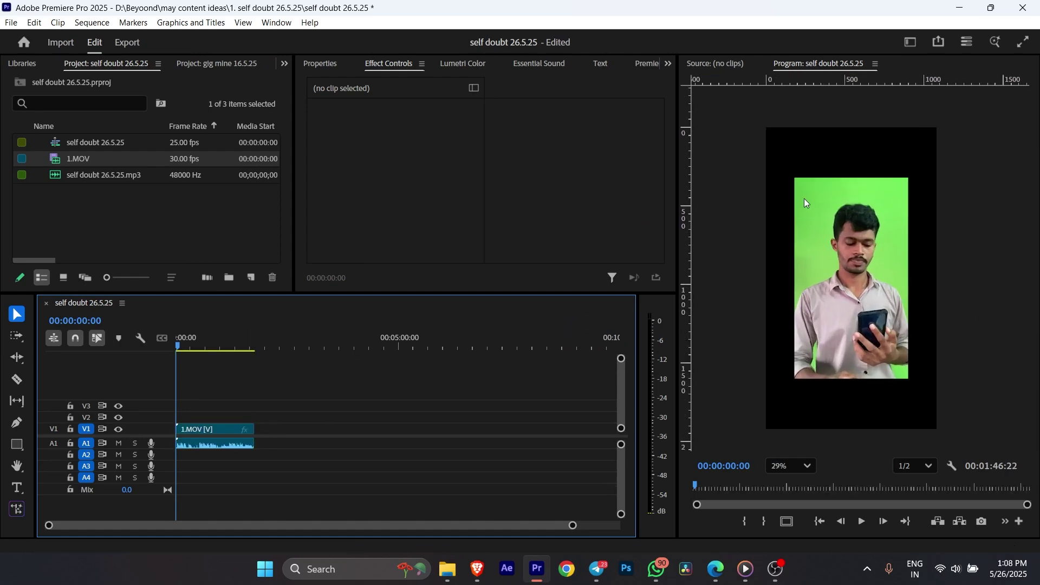
pyautogui.scroll(-1, 810, 378)
pyautogui.scroll(1, 787, 297)
pyautogui.scroll(1, 744, 291)
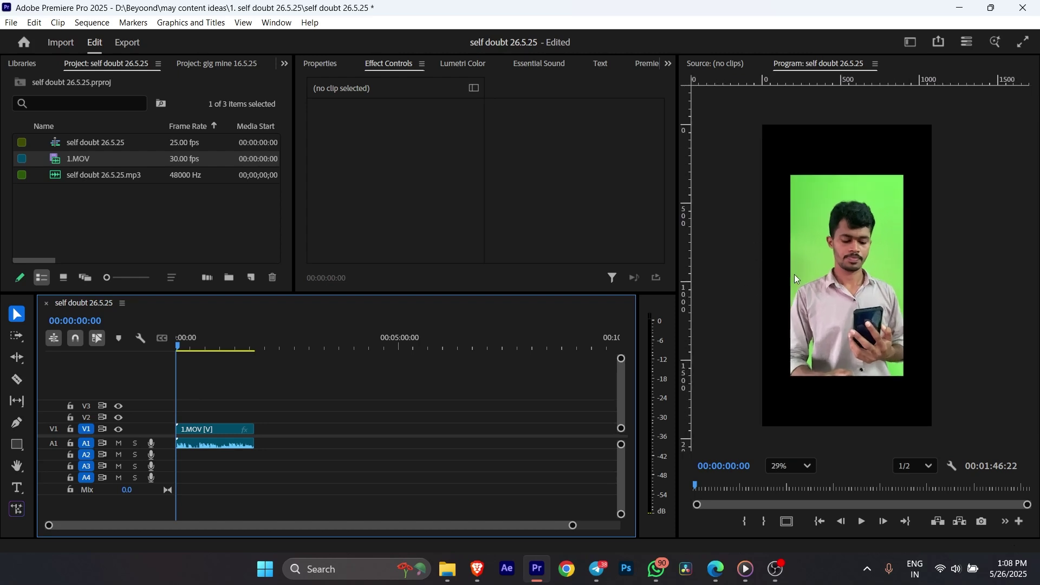
pyautogui.scroll(1, 817, 282)
pyautogui.scroll(-2, 802, 232)
pyautogui.scroll(1, 789, 189)
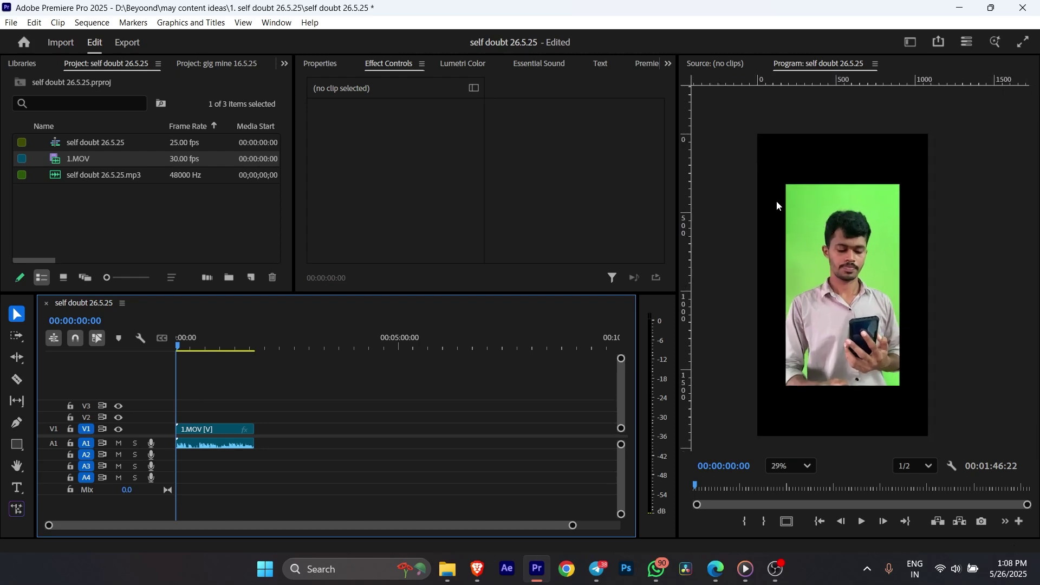
pyautogui.scroll(-1, 841, 248)
# - Scale the 1.MOV clip on V1 to the sequence frame with Scale to Frame Size
pyautogui.click(219, 432)
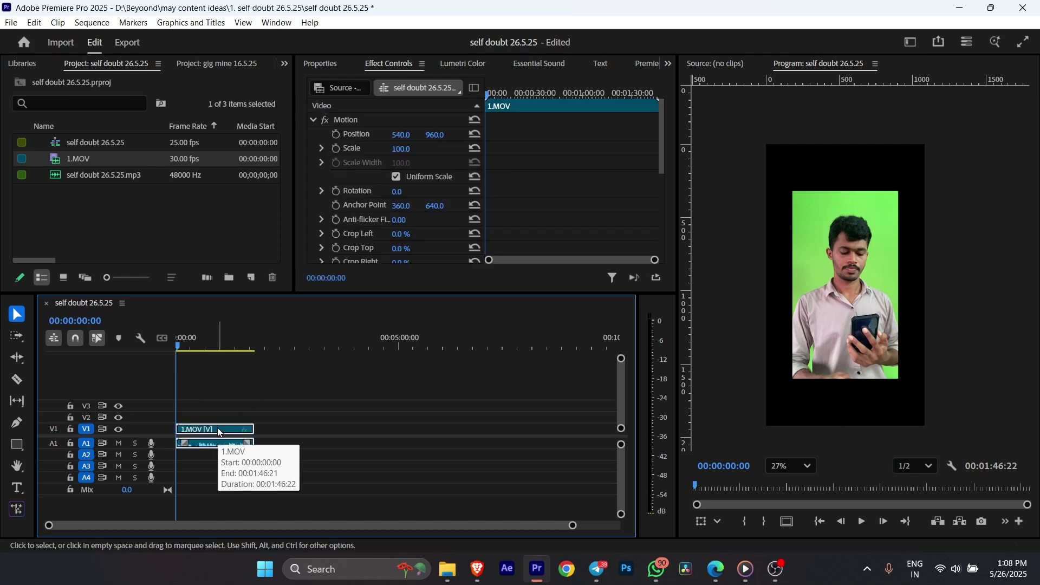
pyautogui.rightClick(219, 432)
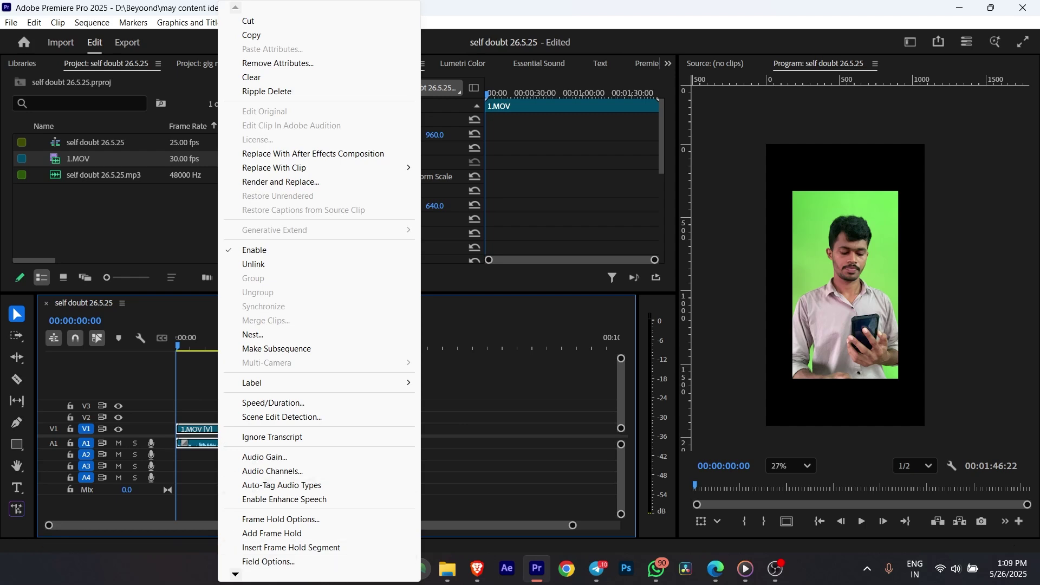
pyautogui.moveTo(237, 575)
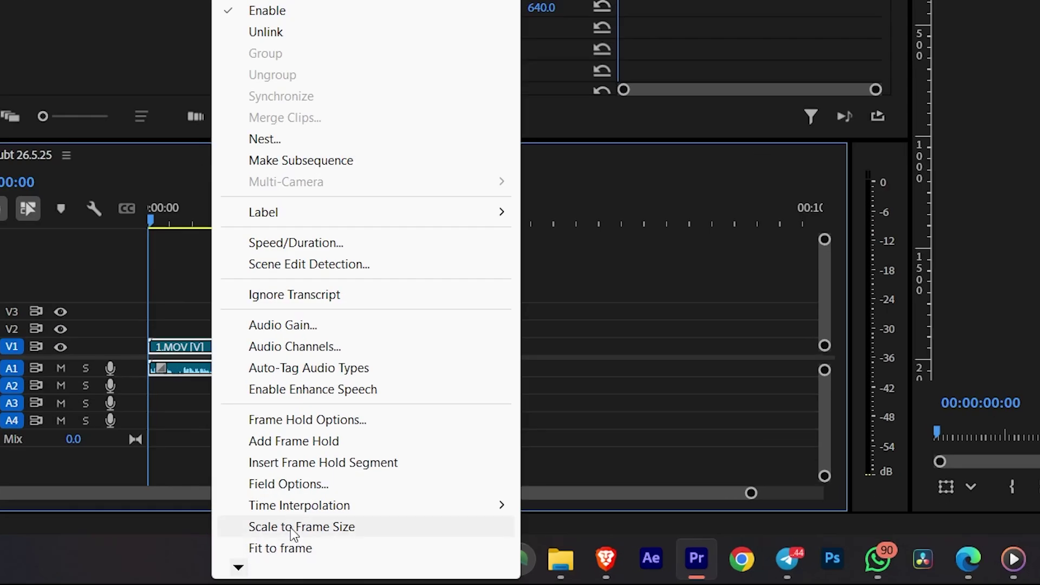
pyautogui.click(290, 529)
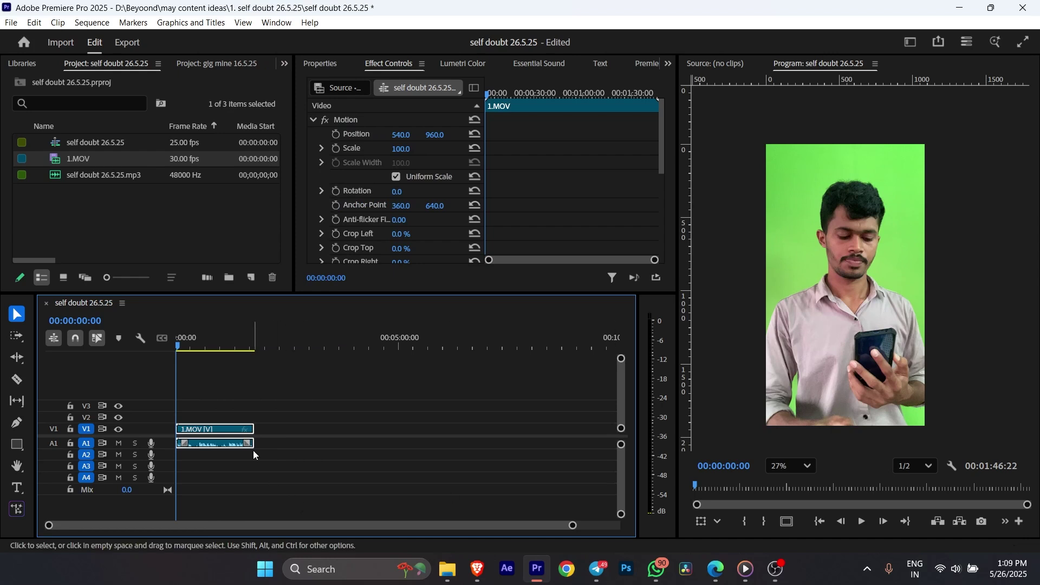
# - Examine the frame scaling options available for the 1.MOV clip without changing them
pyautogui.rightClick(212, 431)
pyautogui.scroll(-1, 243, 566)
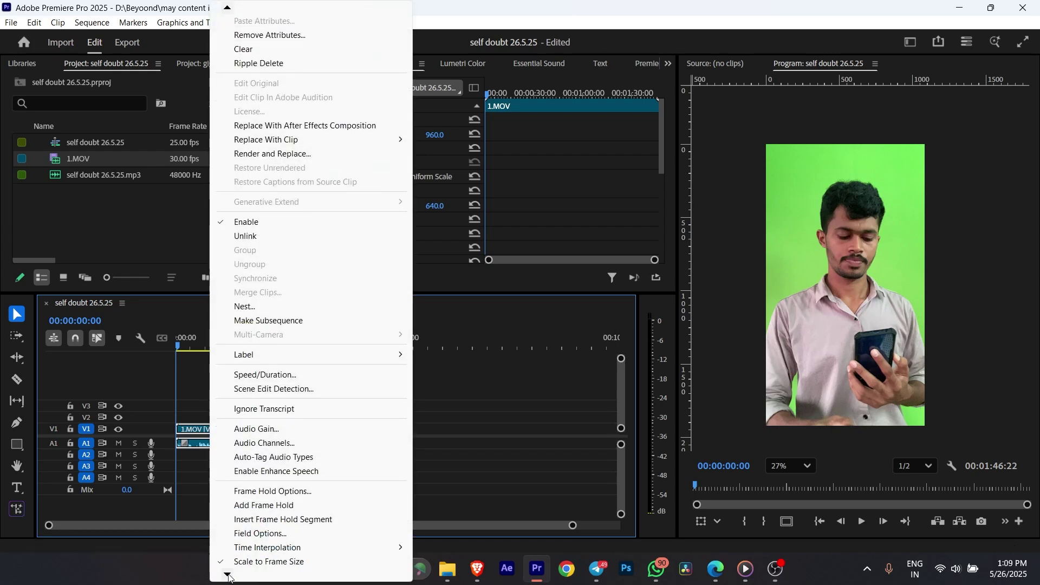
pyautogui.scroll(-2, 255, 568)
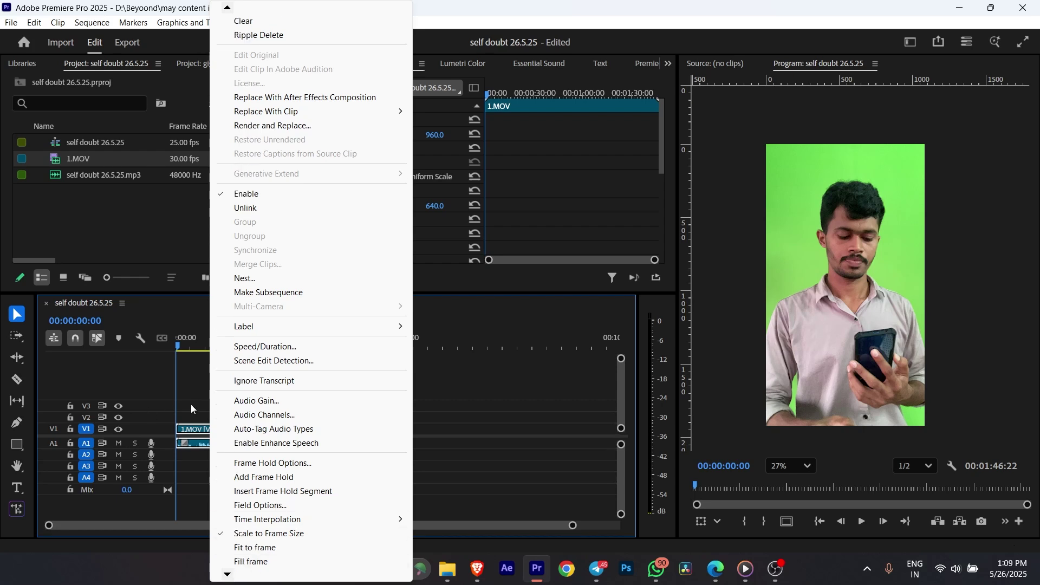
pyautogui.click(181, 348)
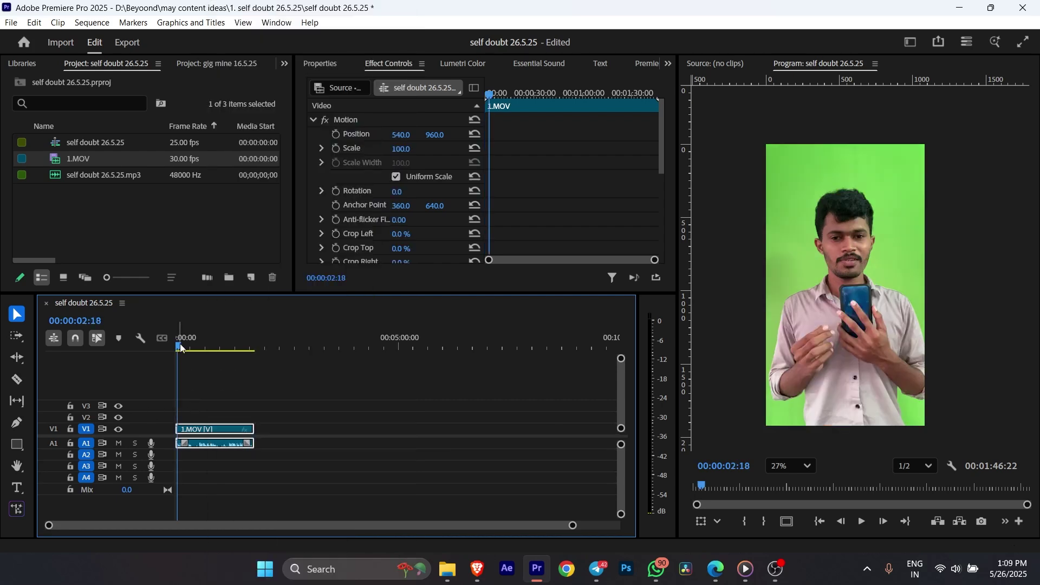
# - Return the playhead to the sequence start and place self doubt 26.5.25.mp3 there on audio track A2
pyautogui.moveTo(181, 347); pyautogui.dragTo(167, 346)
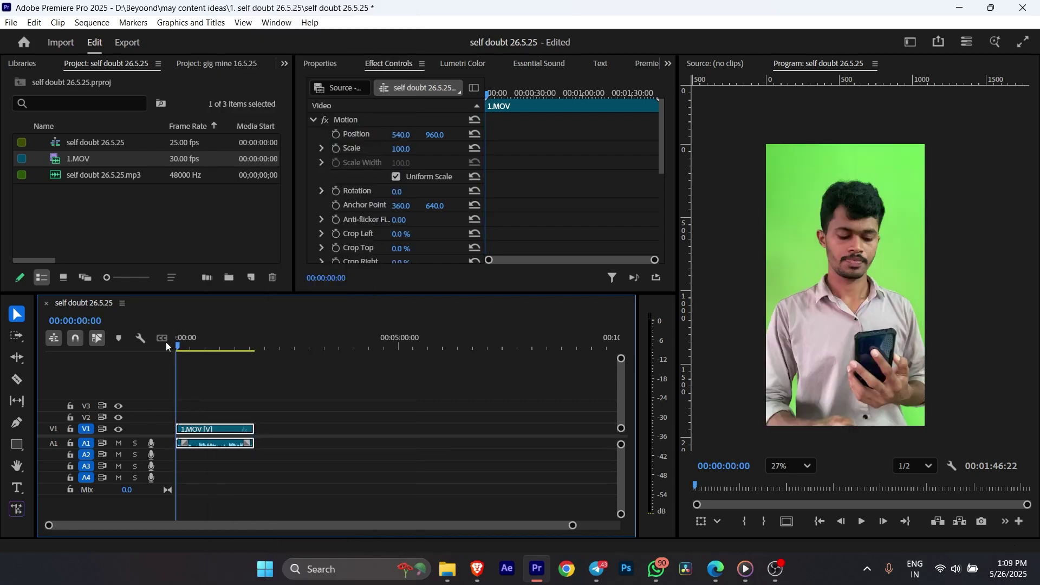
pyautogui.click(76, 175)
pyautogui.moveTo(76, 174); pyautogui.dragTo(180, 458)
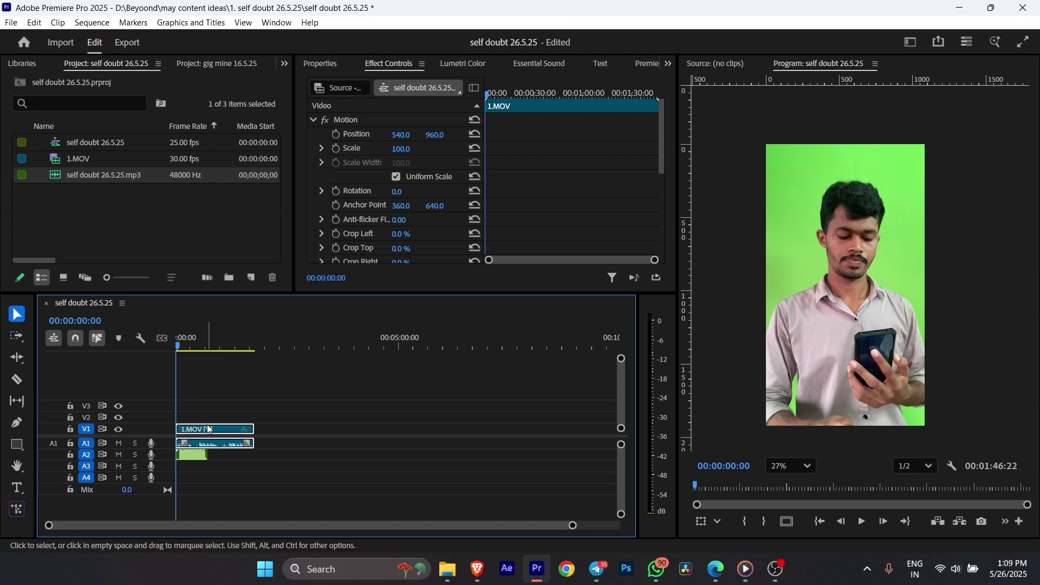
# - Select the audio clip on A2 and scrub the playhead to its end at 00:00:41:24
pyautogui.click(191, 347)
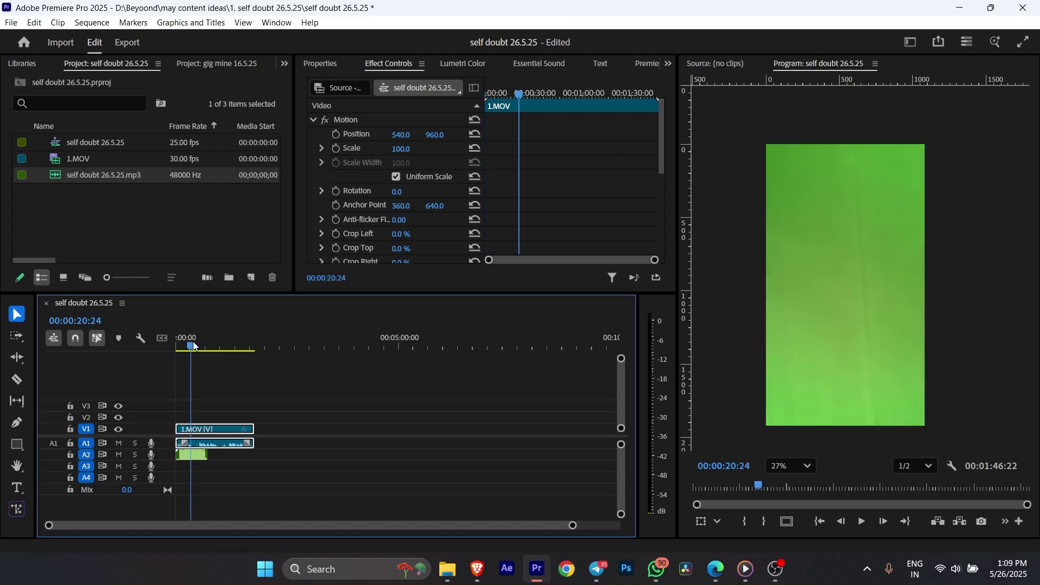
pyautogui.click(196, 459)
pyautogui.moveTo(192, 346); pyautogui.dragTo(209, 347)
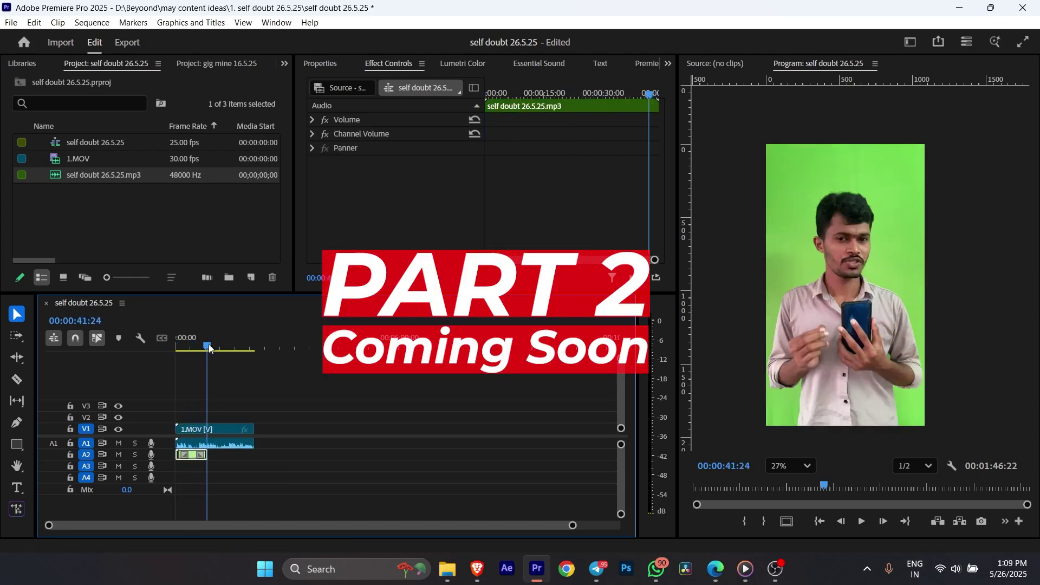